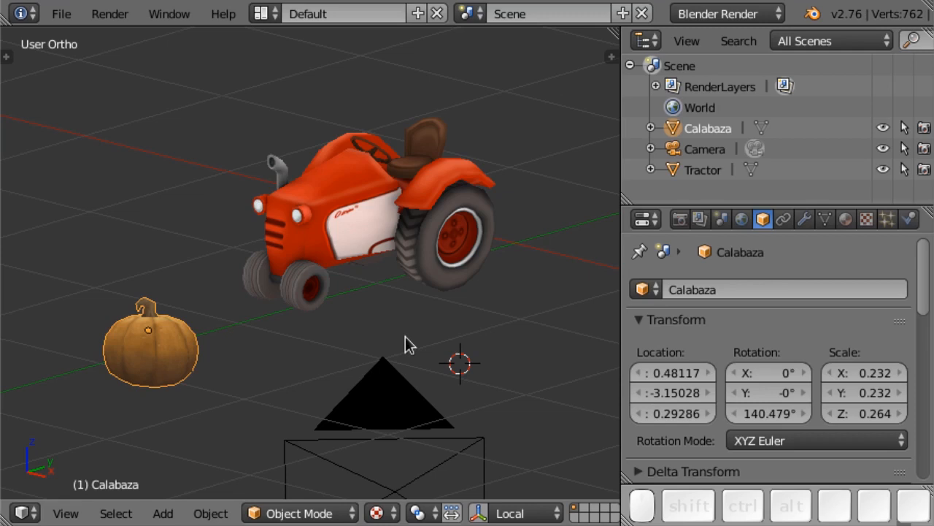
Duplicate the Calabaza pumpkin in top view and place the copy at about X -0.24, Y -2.52.
right_click(376, 195)
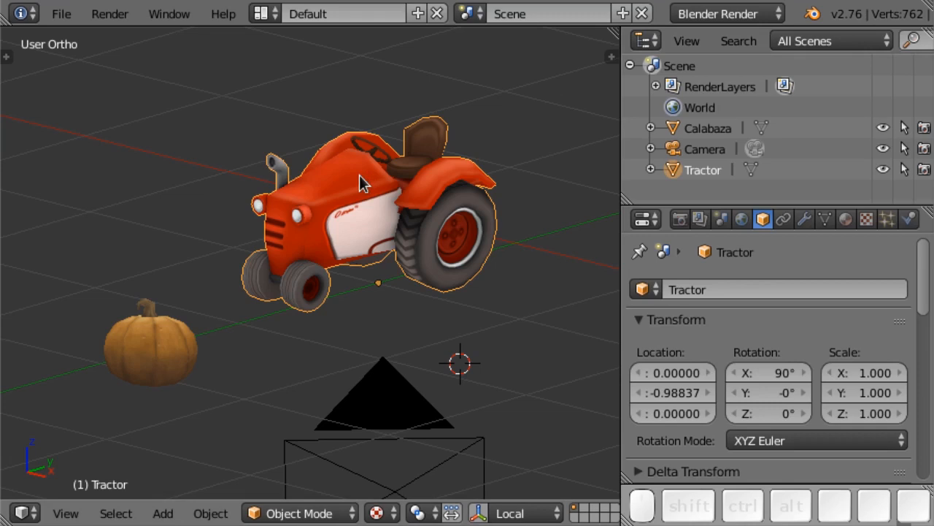
right_click(150, 333)
scroll(159, 329, down, 1)
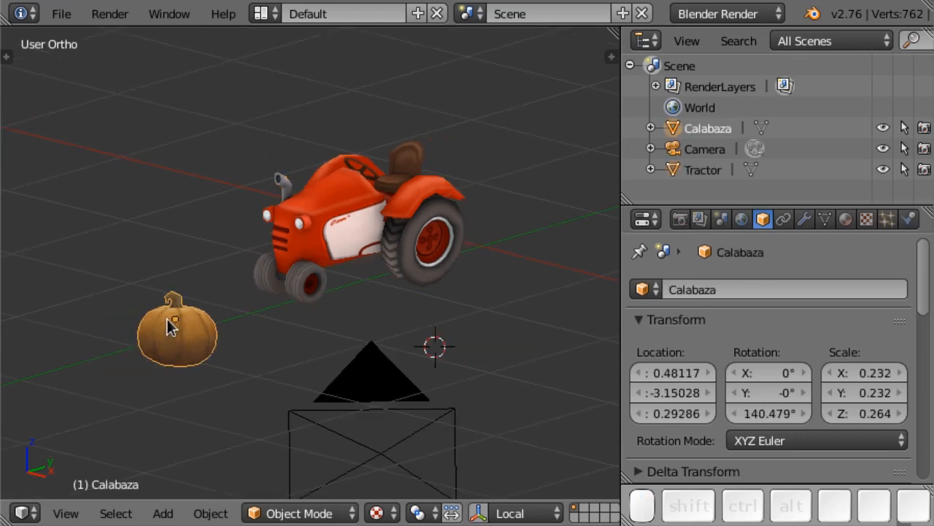
key(KP_7)
shift+middle_drag(374, 320, 338, 211)
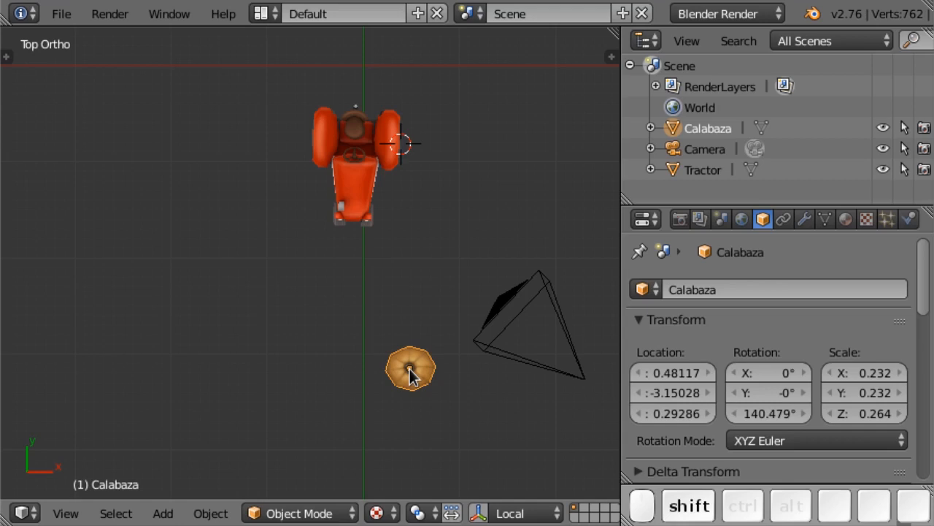
key(shift+d)
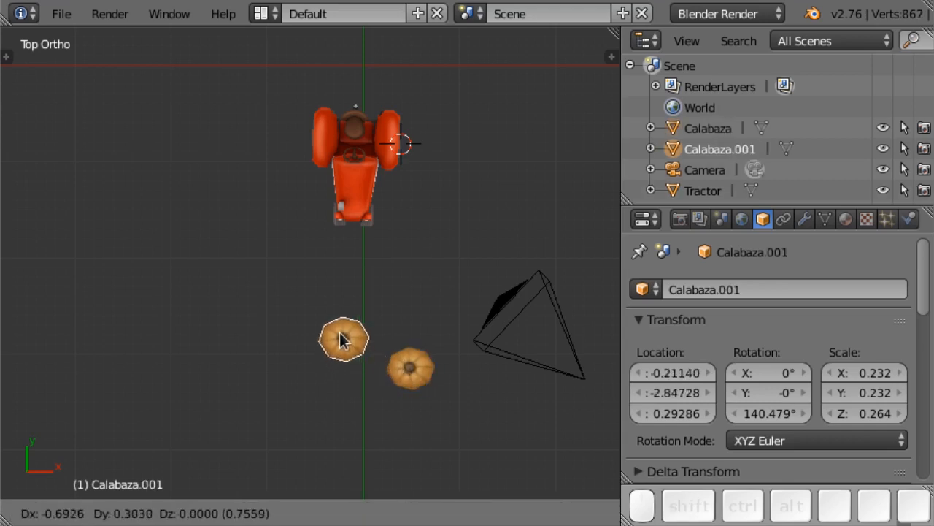
click(342, 314)
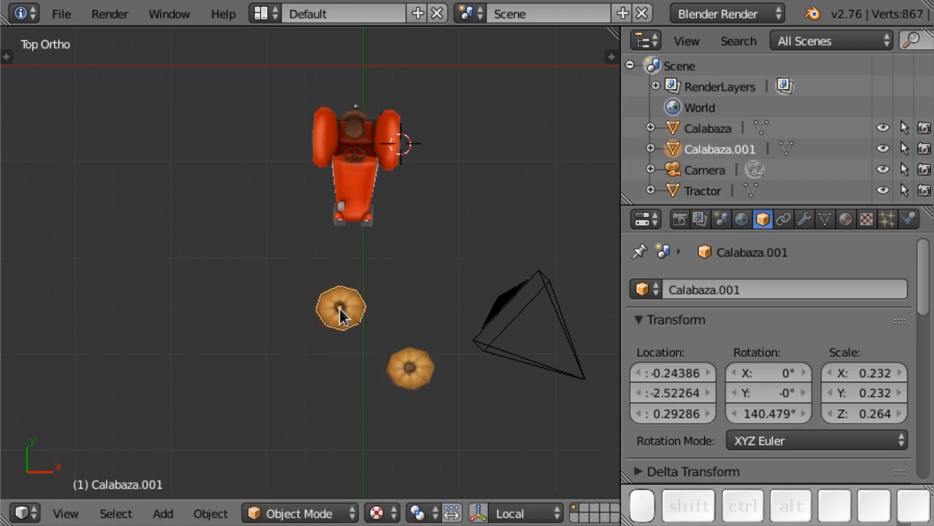
Duplicate the copied pumpkin and place the third one at about X -0.68, Y -3.30.
key(shift+d)
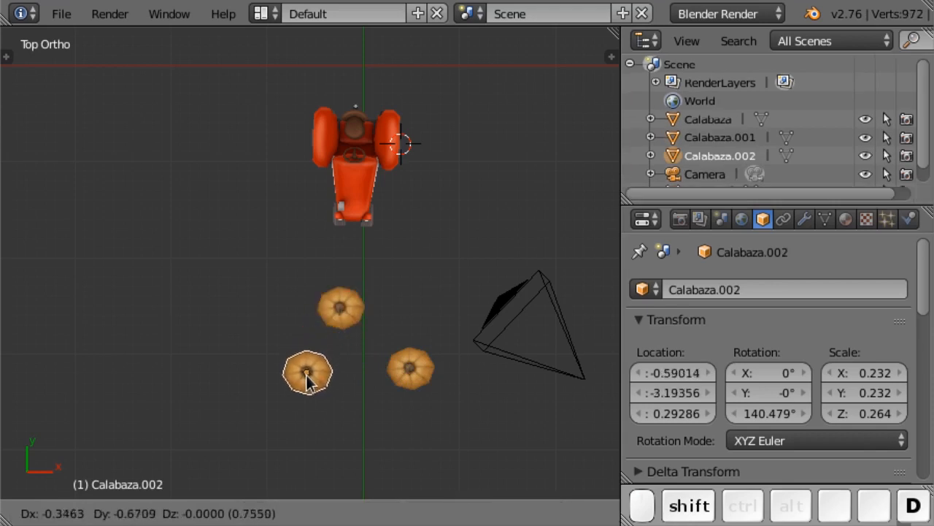
click(300, 384)
middle_drag(273, 319, 195, 188)
scroll(226, 211, up, 2)
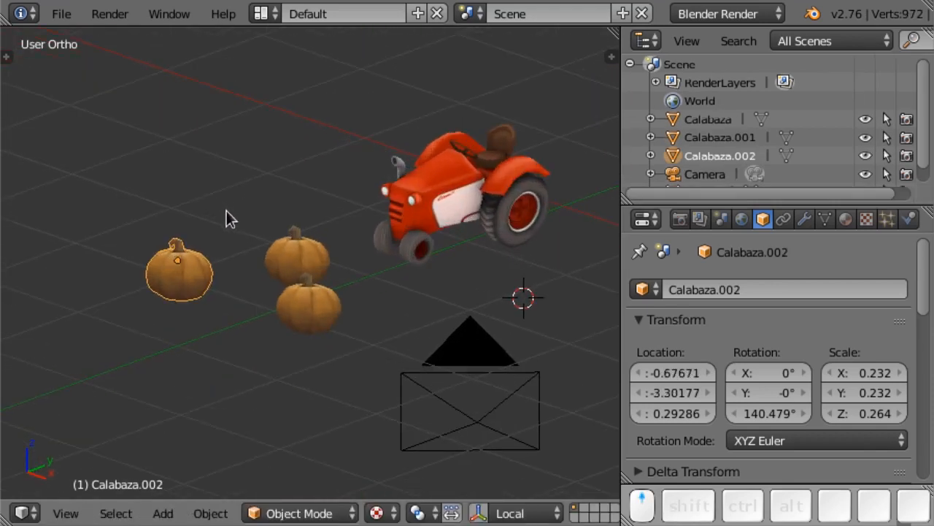
Rename the pumpkin object Calabaza.001 as Calabaza2.
right_click(298, 292)
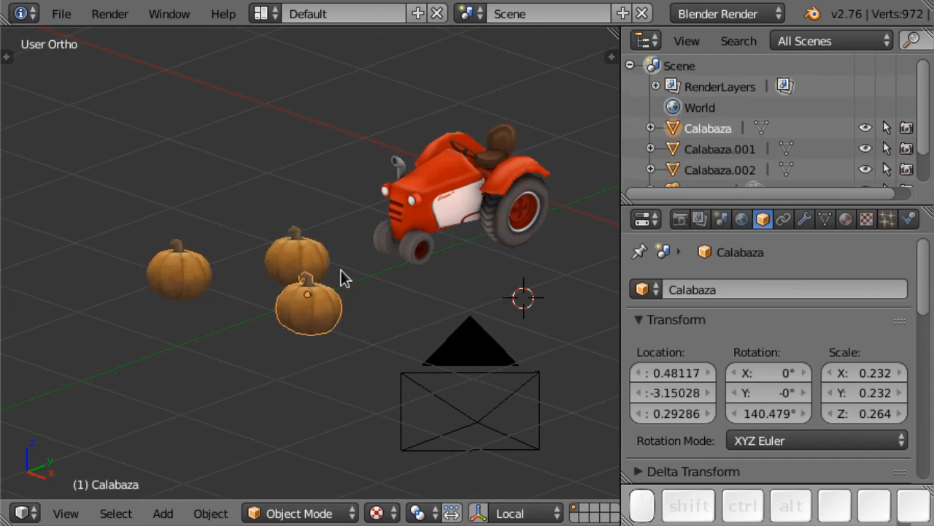
right_click(309, 254)
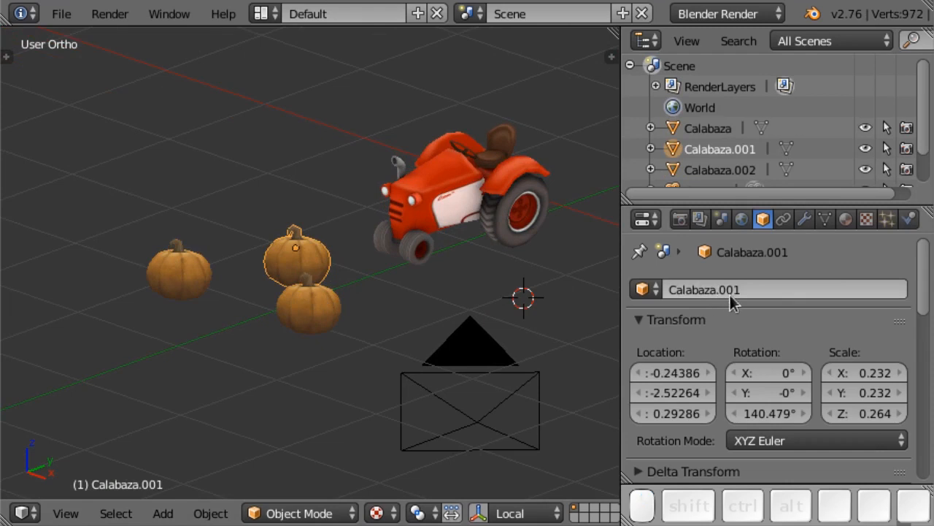
right_click(189, 287)
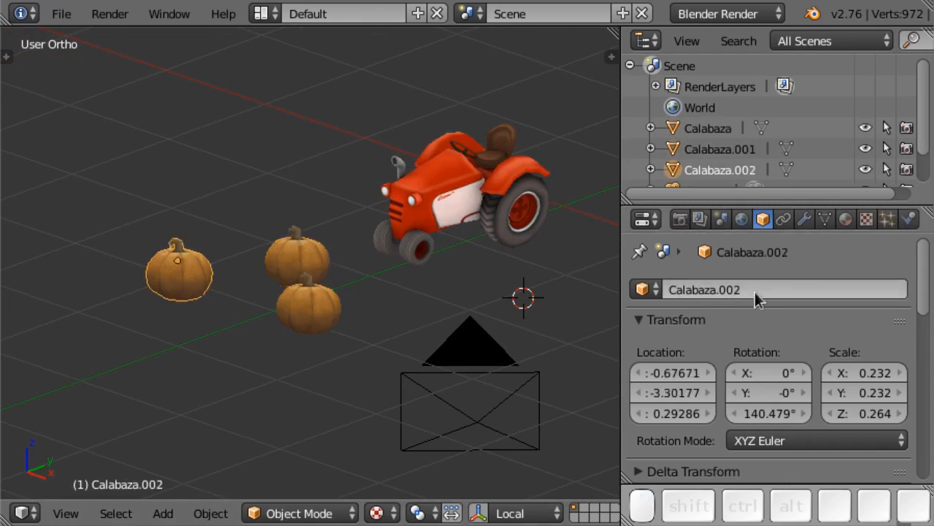
right_click(292, 252)
click(748, 290)
key(BackSpace)
key(BackSpace)
key(BackSpace)
key(BackSpace)
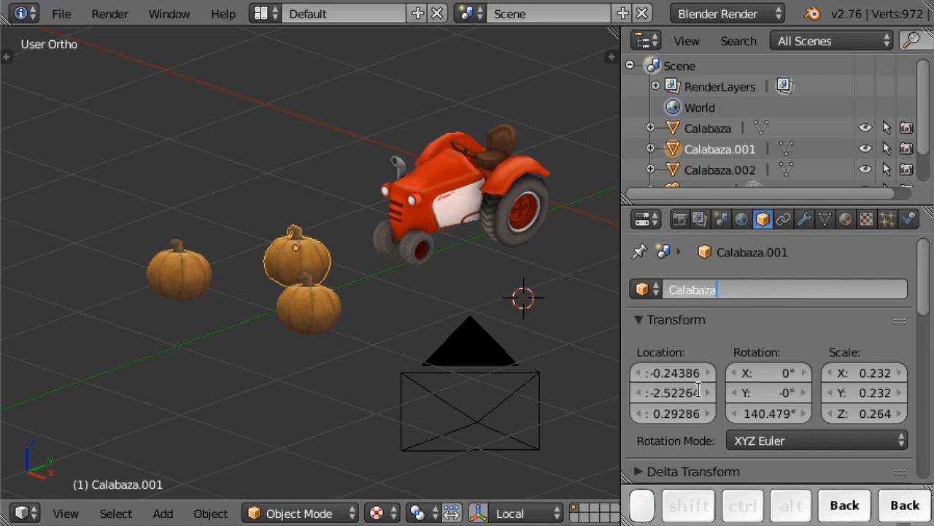
text(2)
key(Return)
Rename the pumpkin object Calabaza.002 as Calabaza3.
right_click(186, 262)
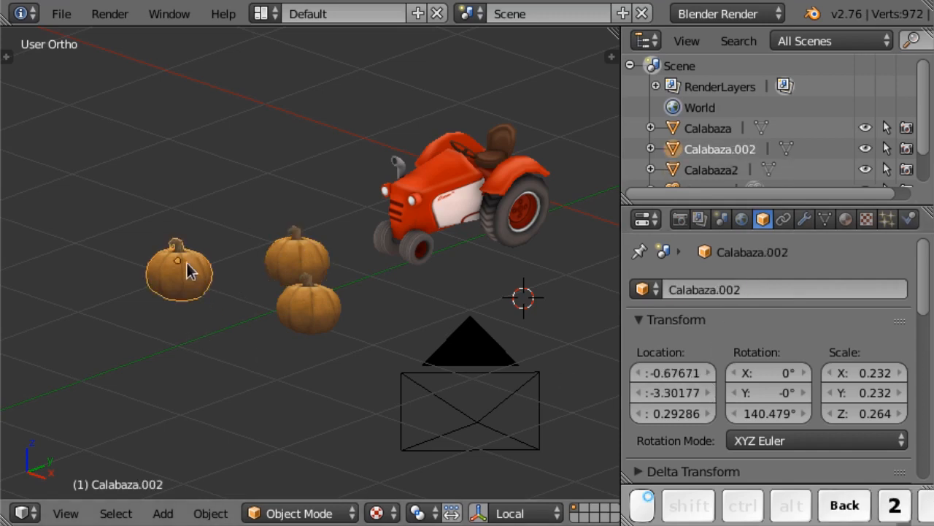
click(770, 291)
key(Right)
key(BackSpace)
key(BackSpace)
key(BackSpace)
key(BackSpace)
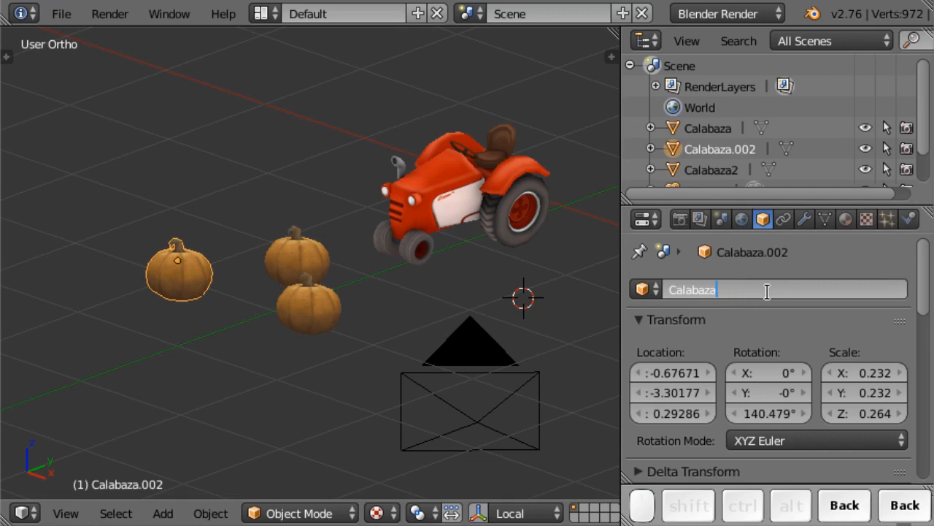
text(3)
key(Return)
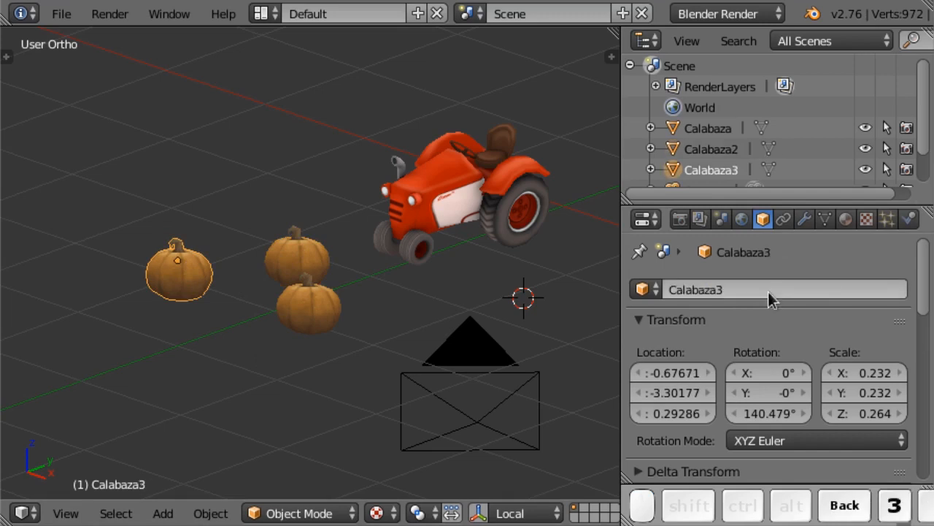
Reveal the scene layer buttons and select the camera, tractor and pumpkins in turn to check their layer.
middle_drag(348, 330, 317, 319)
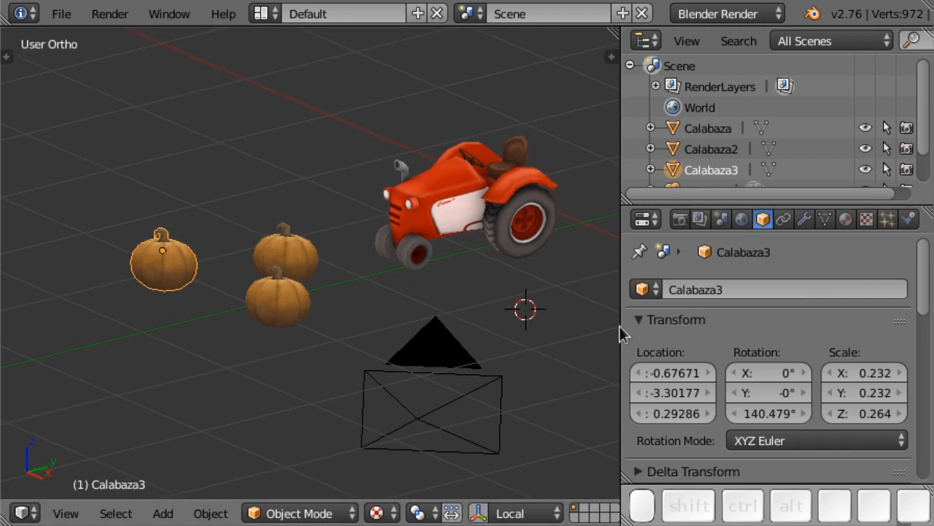
right_click(453, 402)
right_click(452, 212)
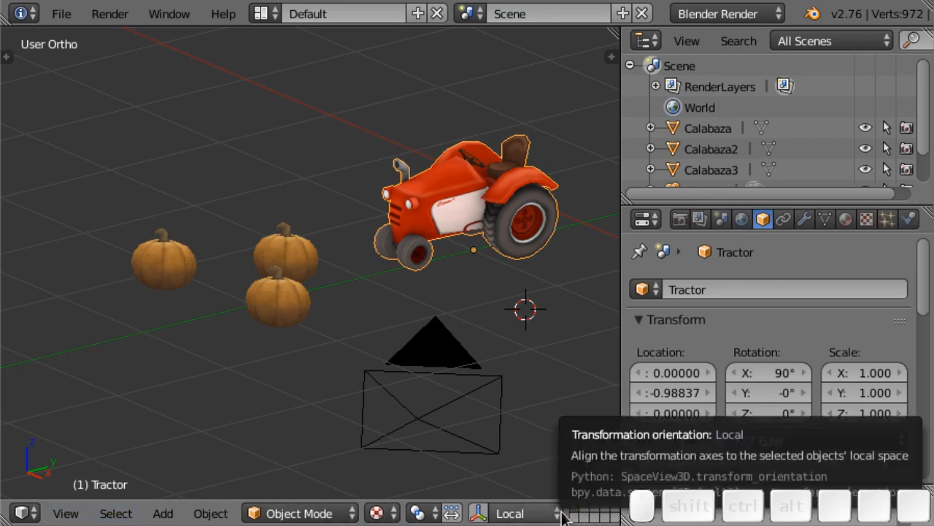
scroll(488, 513, down, 3)
middle_drag(488, 513, 240, 513)
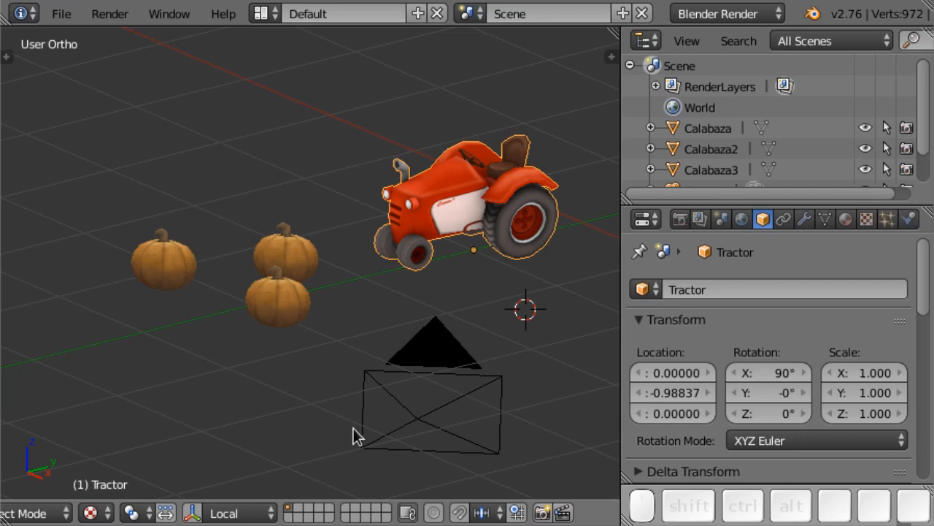
right_click(302, 296)
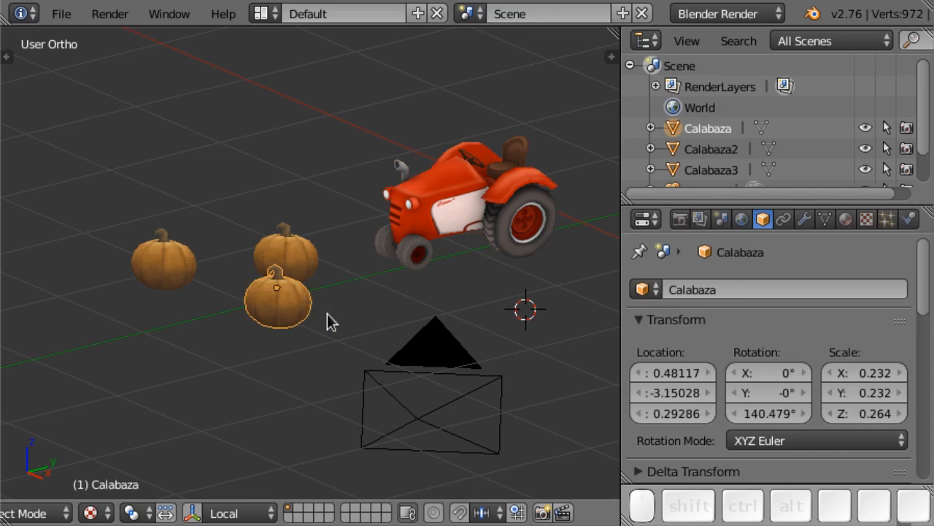
right_click(285, 251)
right_click(153, 252)
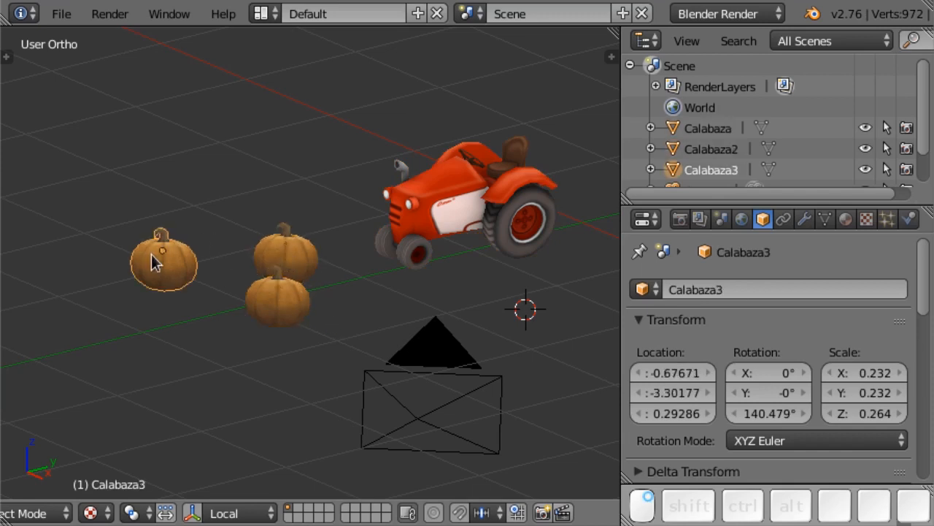
right_click(281, 290)
right_click(281, 247)
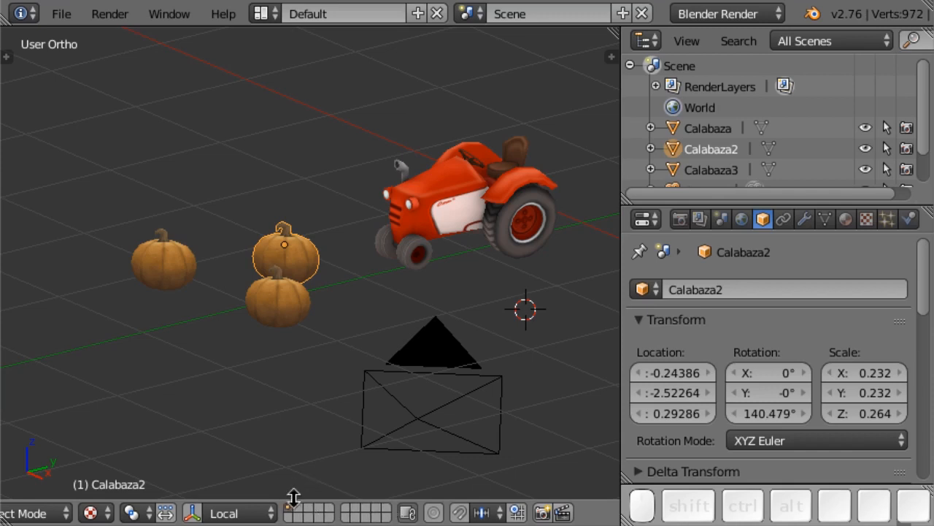
Move the front pumpkin Calabaza to layer 2.
right_click(283, 288)
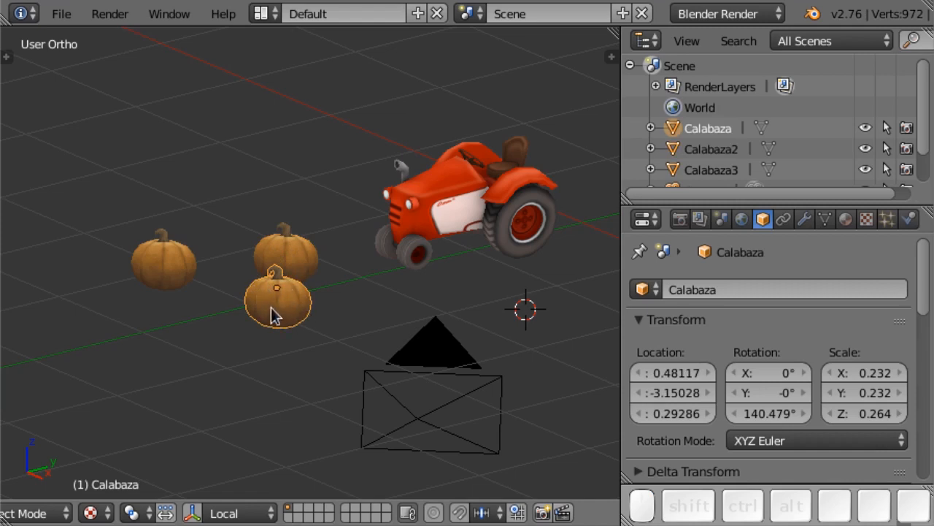
key(m)
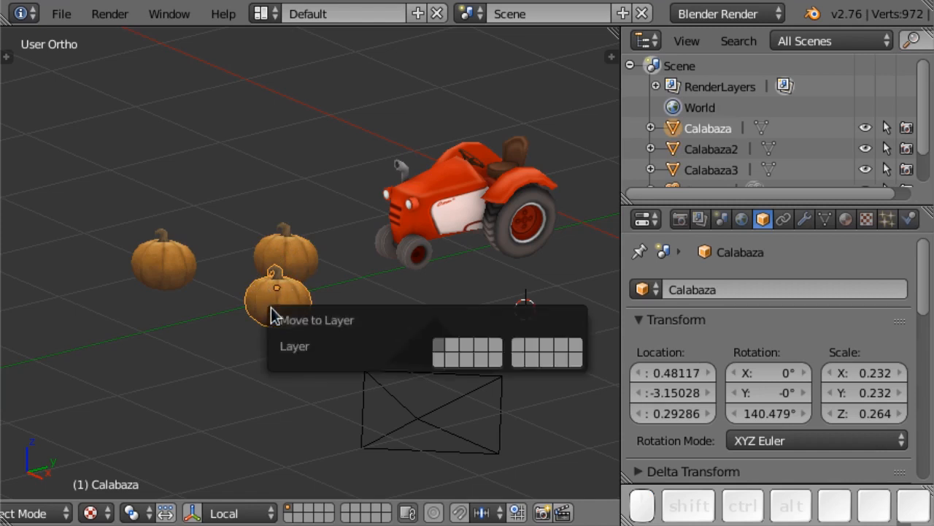
click(450, 349)
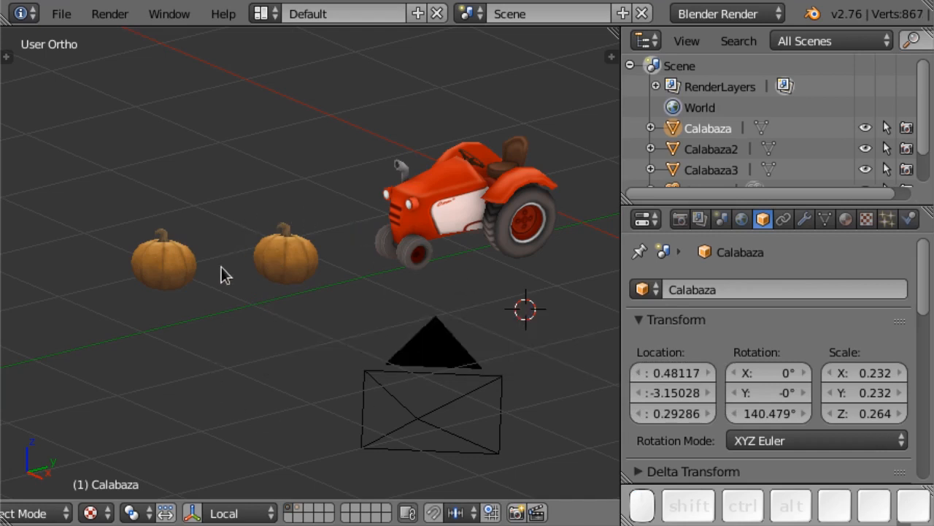
Alternate the visible layer between 2 and 1, ending with both layers displayed together.
click(300, 511)
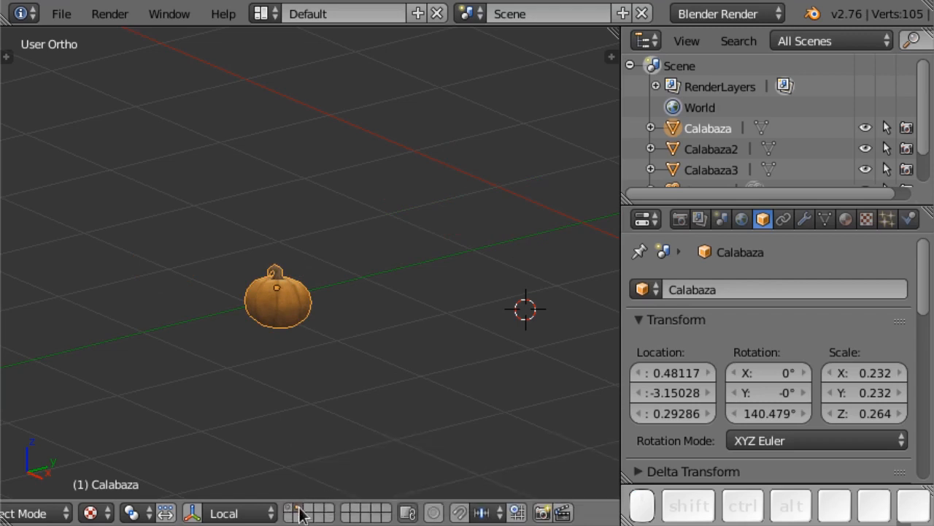
click(291, 509)
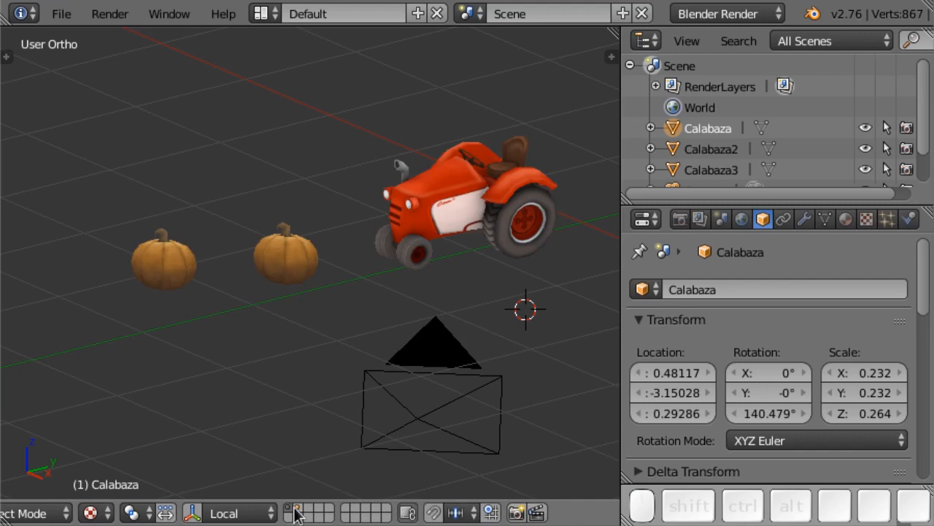
click(299, 514)
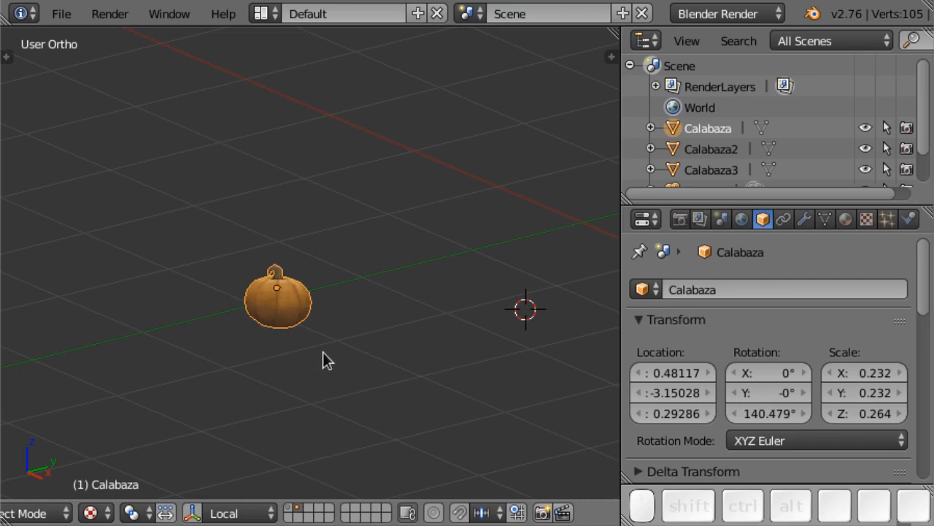
click(292, 509)
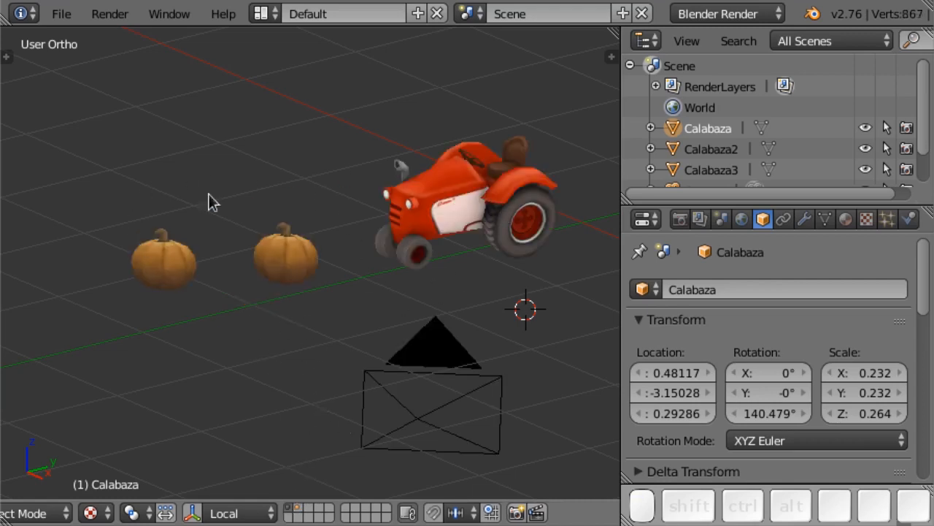
shift+click(297, 514)
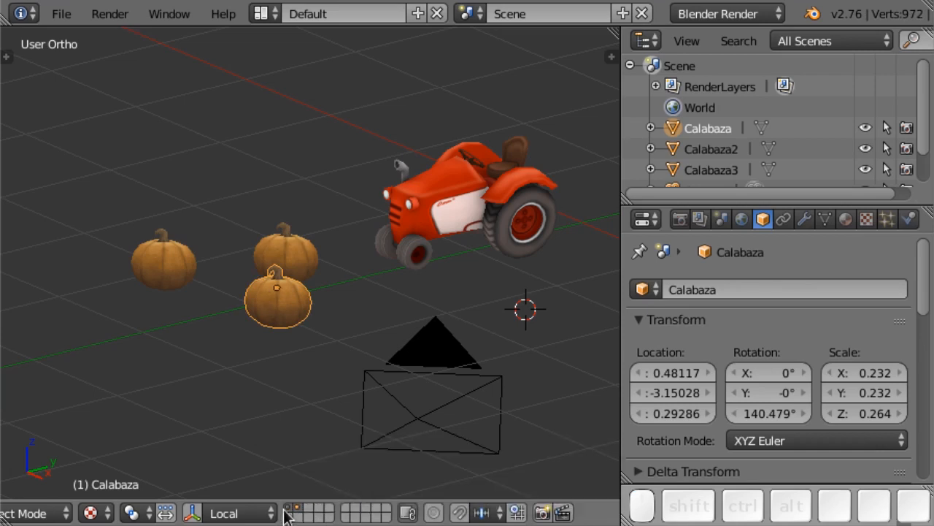
Move the pumpkin Calabaza2 to layer 15.
right_click(291, 241)
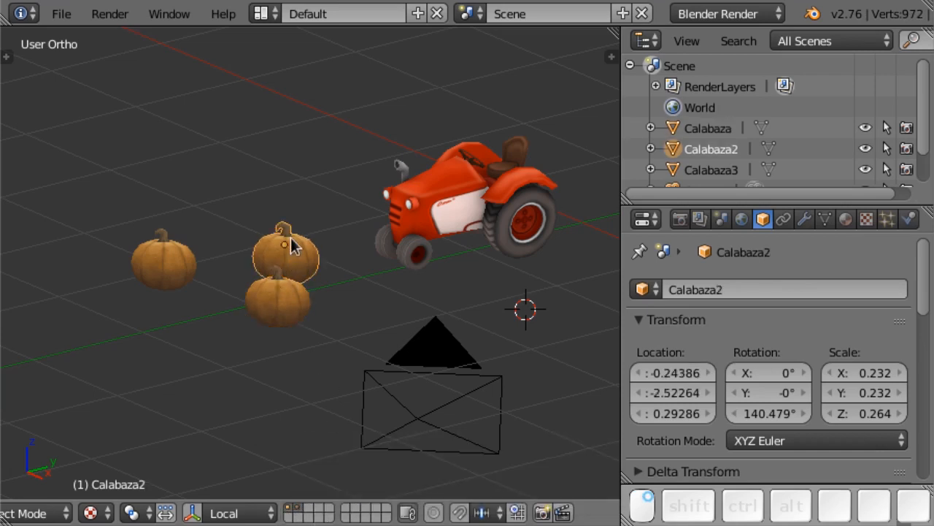
key(m)
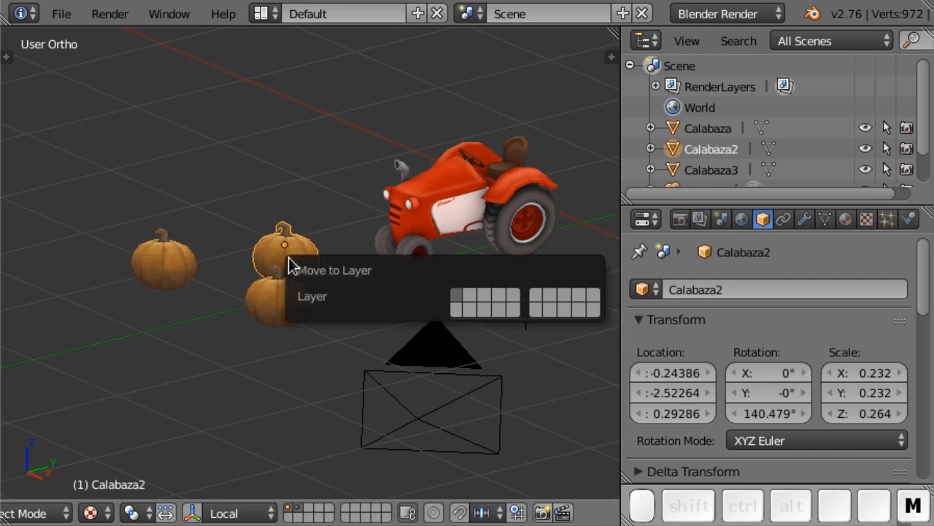
click(513, 307)
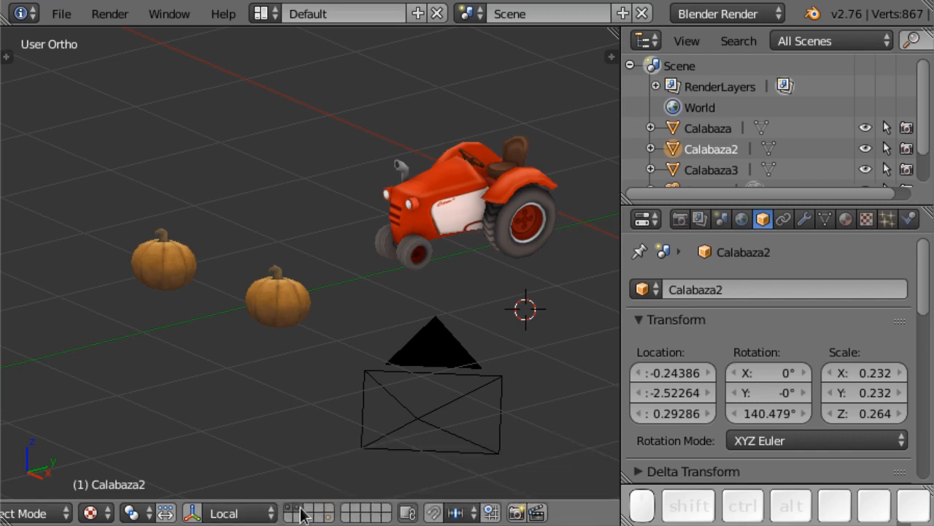
View layer 15 on its own and return to displaying layers 1 and 2 together.
click(329, 519)
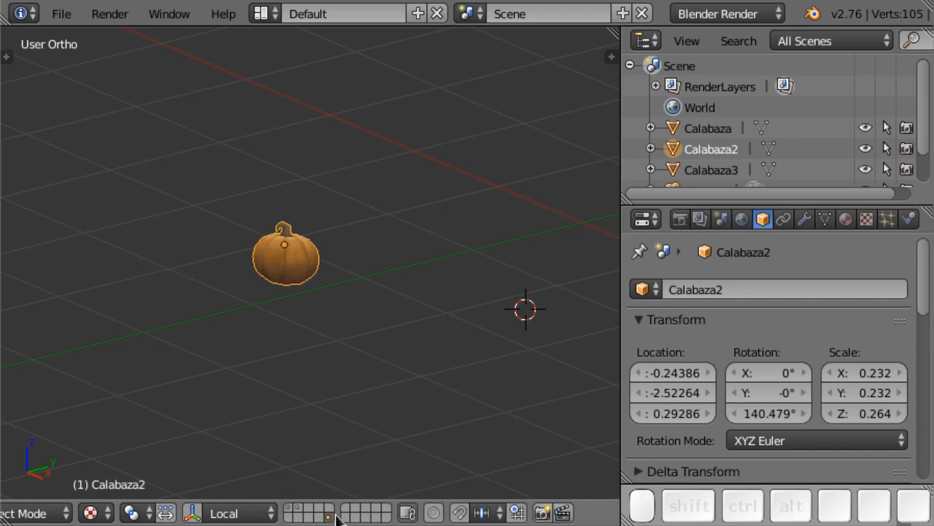
click(294, 513)
shift+click(299, 510)
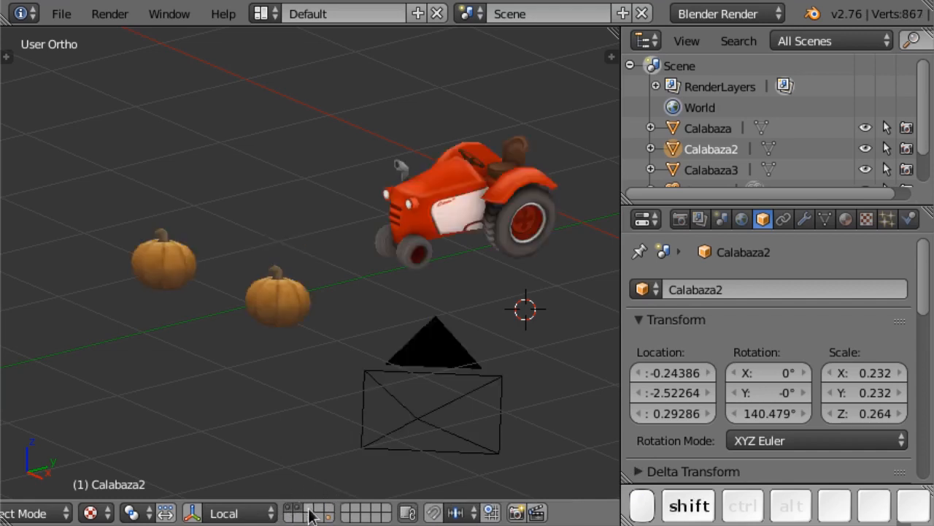
Check the layer assignments of Calabaza2, Calabaza and Calabaza3 in their object relations settings.
scroll(737, 295, down, 5)
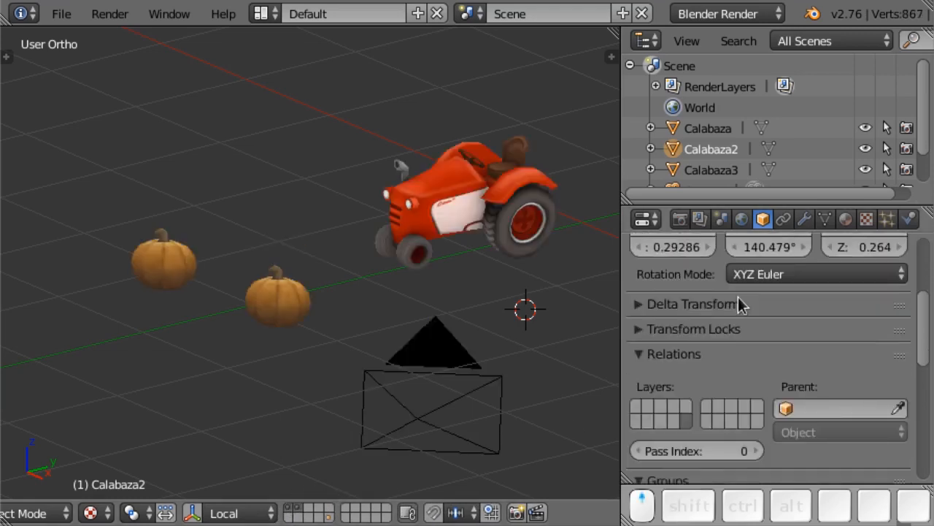
scroll(730, 285, up, 5)
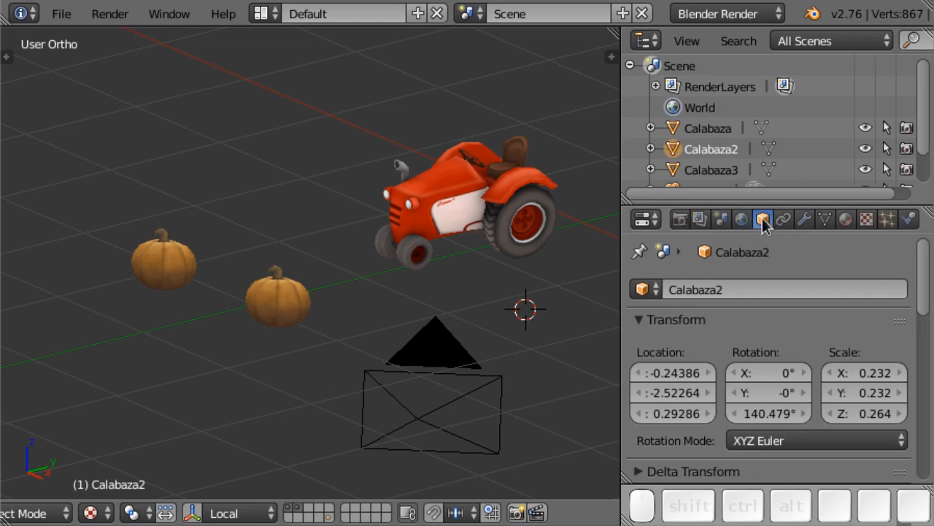
right_click(310, 311)
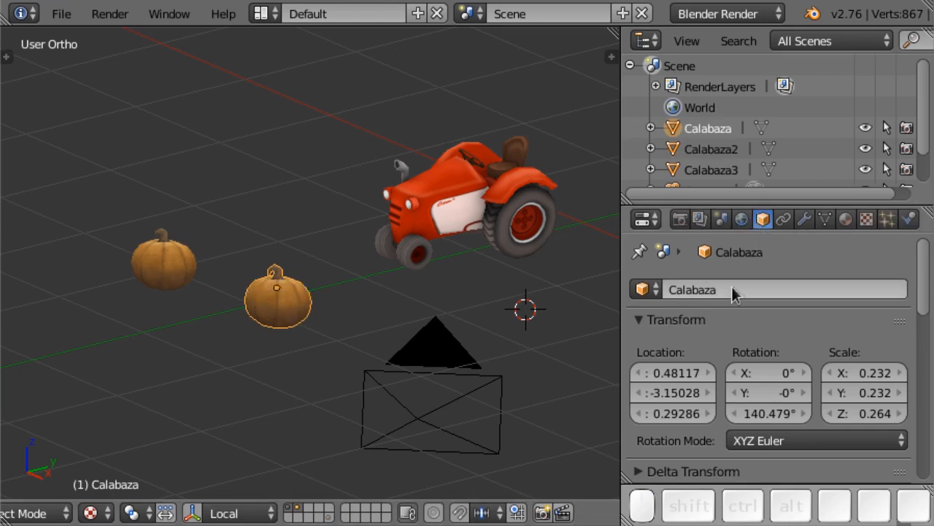
scroll(722, 310, down, 2)
scroll(720, 322, down, 10)
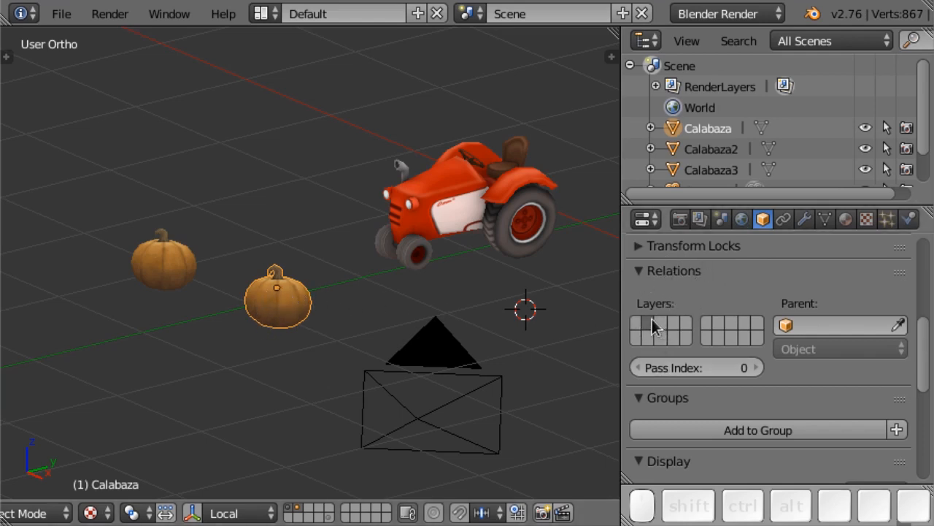
right_click(158, 249)
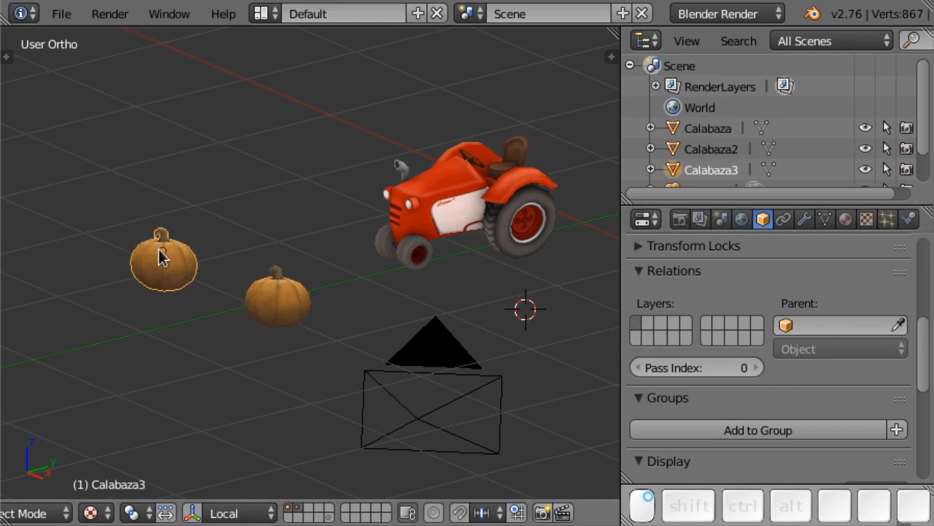